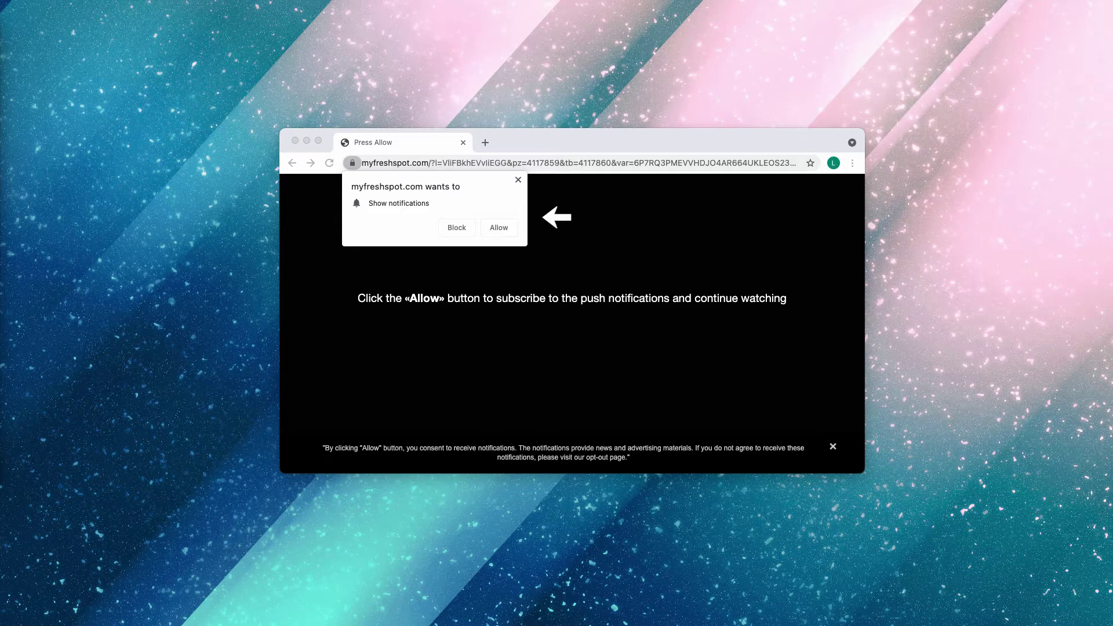
# Bring the Chrome window to the front and reposition it on screen.
pyautogui.click(551, 142)
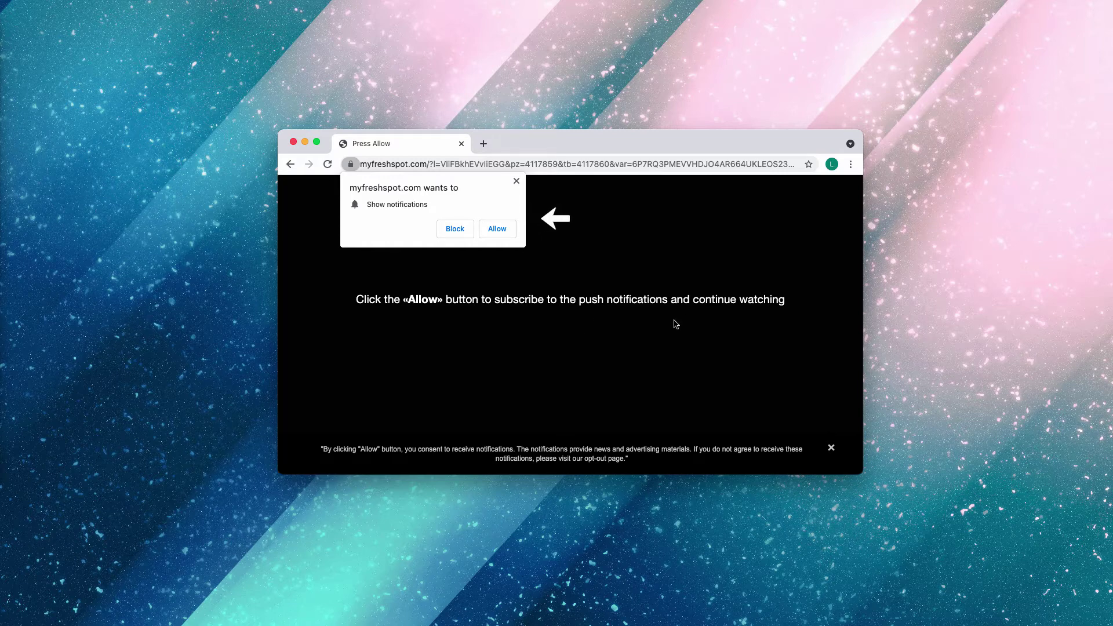
pyautogui.moveTo(590, 137); pyautogui.dragTo(583, 154)
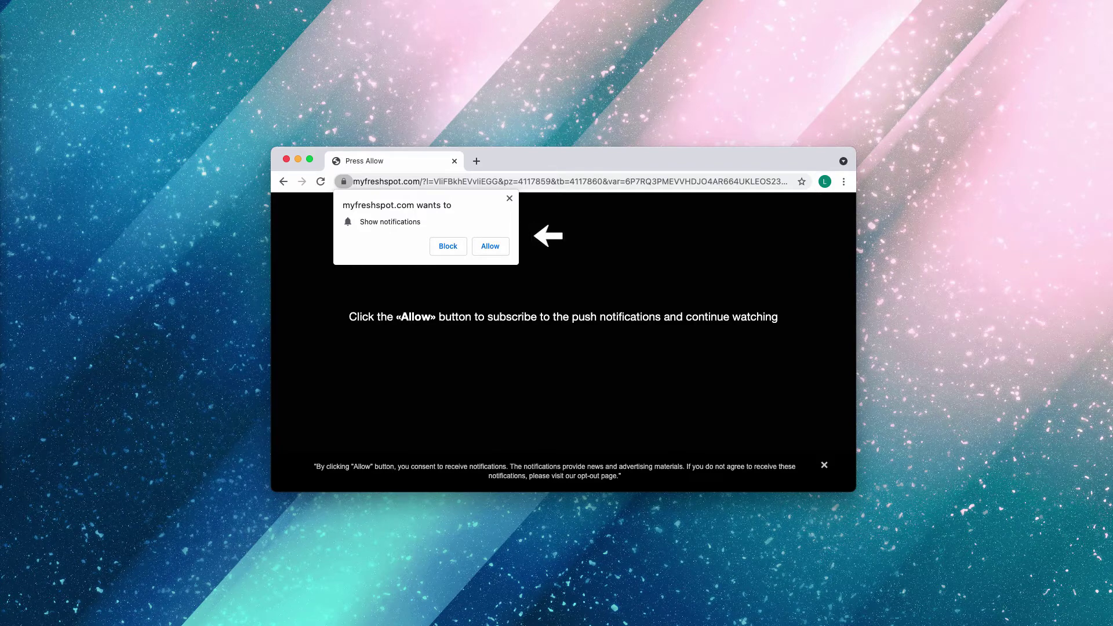
pyautogui.moveTo(587, 168); pyautogui.dragTo(585, 167)
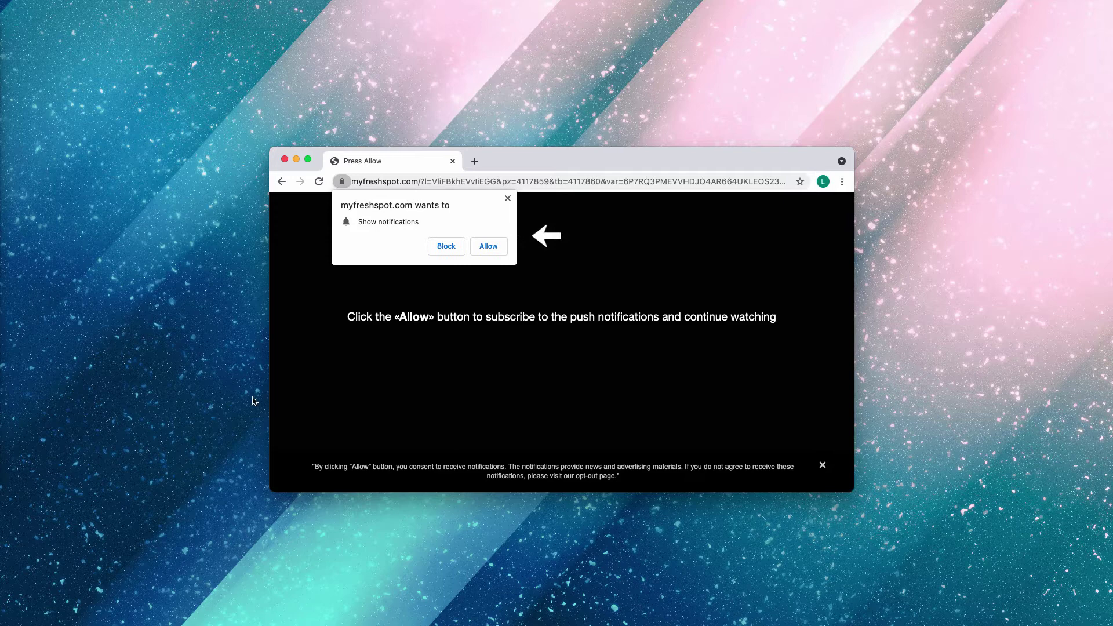
pyautogui.click(103, 305)
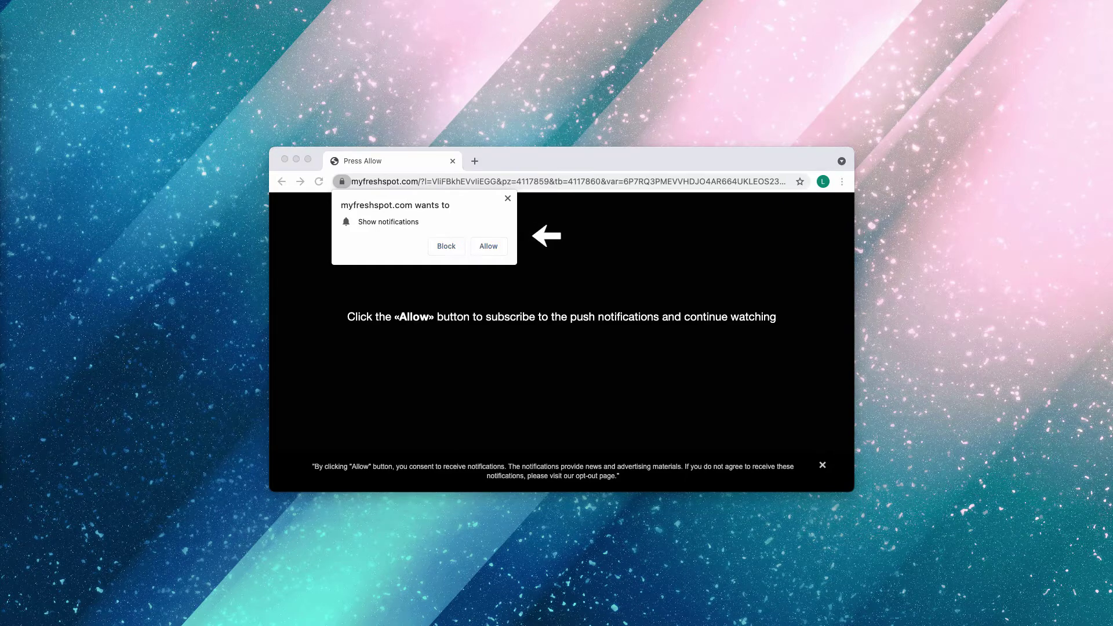
pyautogui.moveTo(524, 167); pyautogui.dragTo(519, 168)
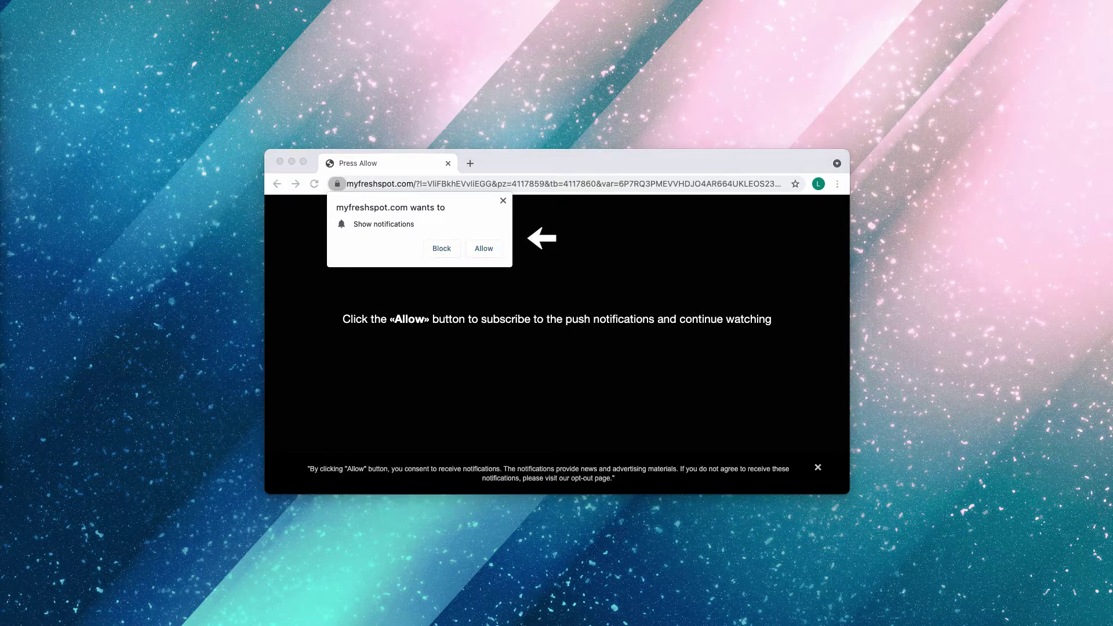
# Allow notifications from myfreshspot.com and close the ad.admitad.com tab, leaving Search Marquis open.
pyautogui.click(483, 250)
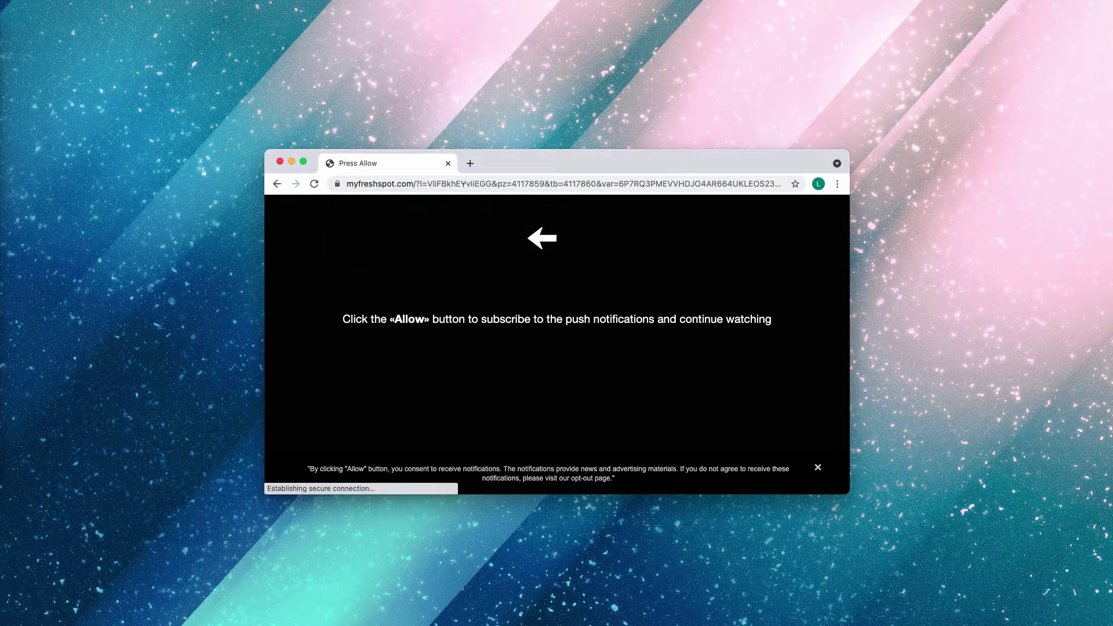
pyautogui.click(469, 163)
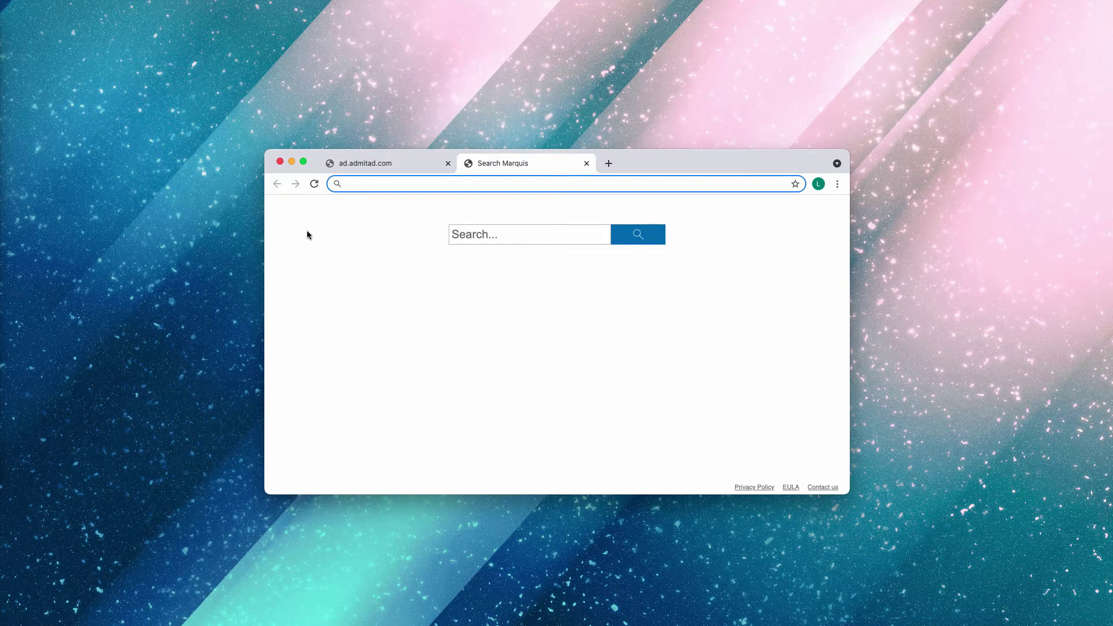
pyautogui.click(448, 164)
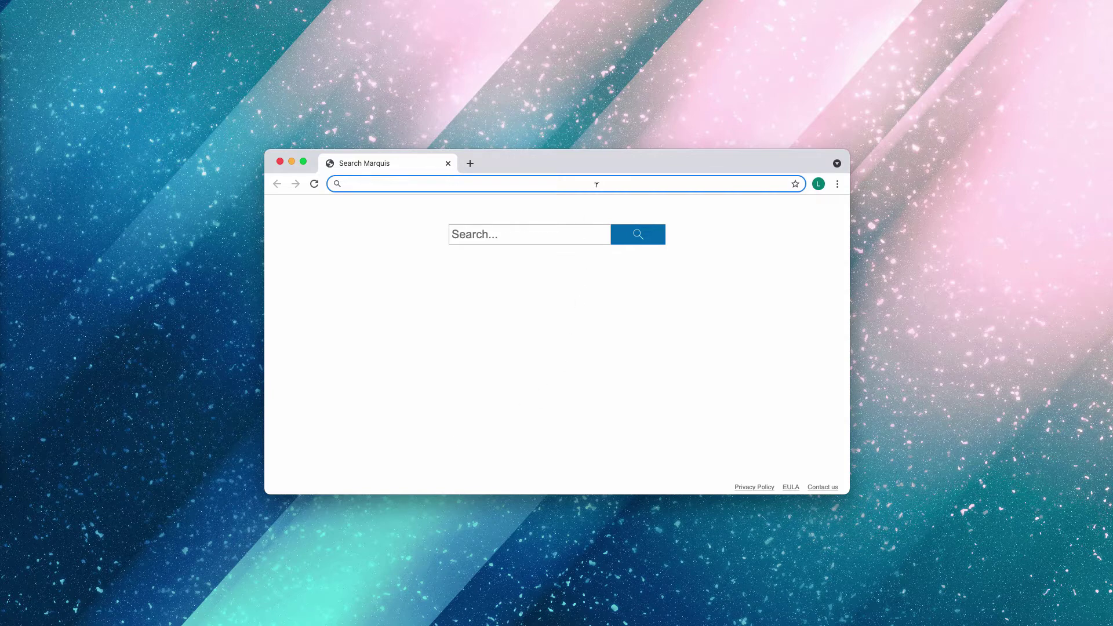
pyautogui.moveTo(591, 162); pyautogui.dragTo(589, 160)
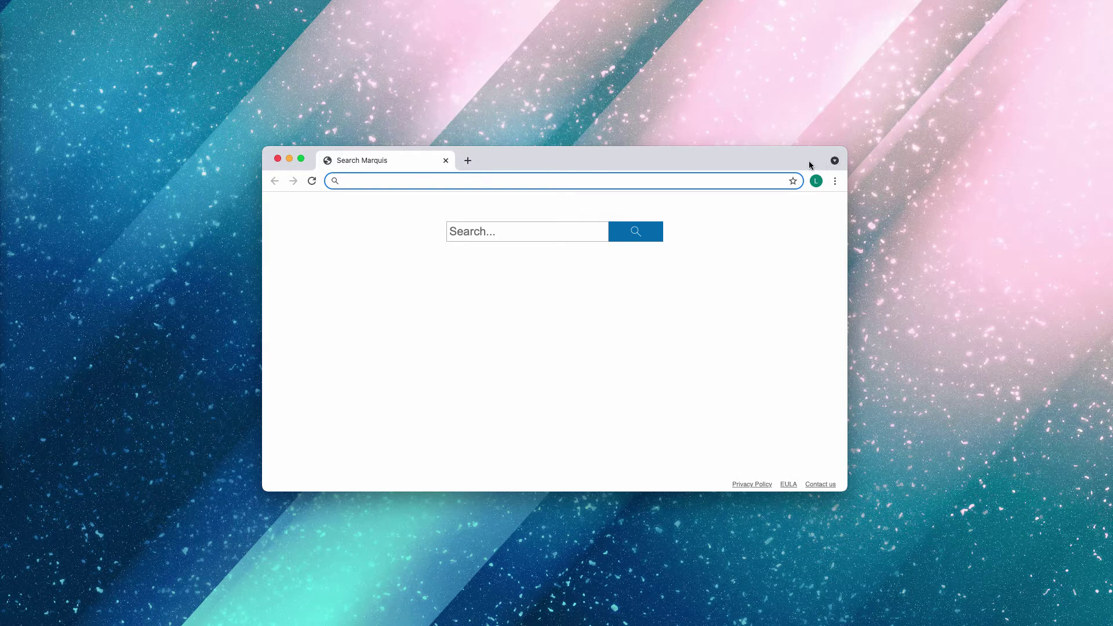
# Remove myfreshspot.com from Chrome's notification permissions under Privacy and security > Site settings.
pyautogui.click(837, 180)
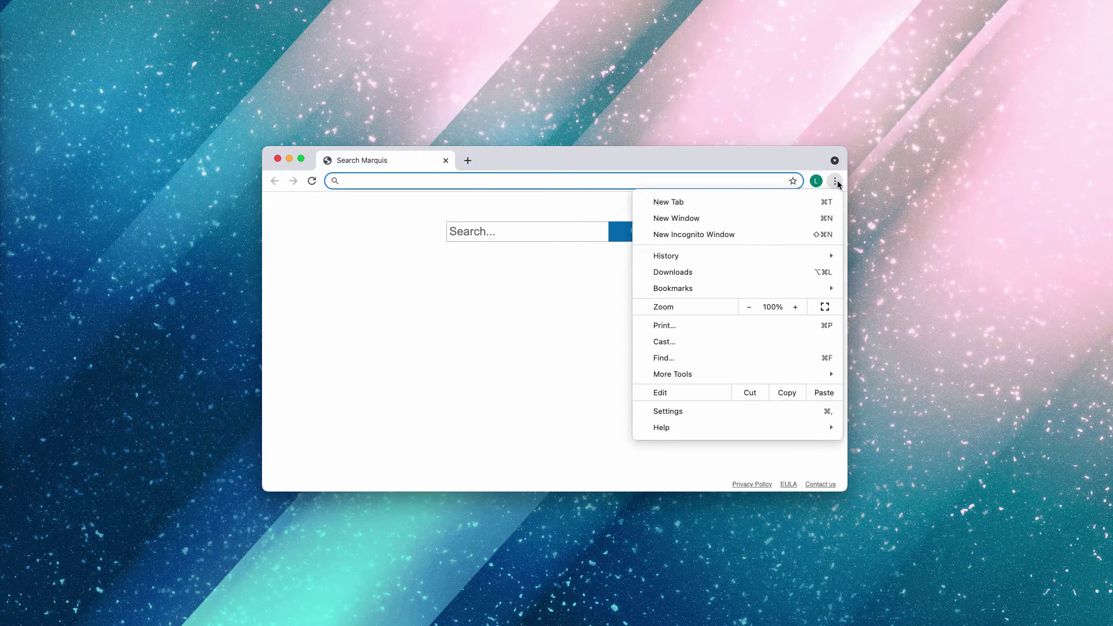
pyautogui.click(669, 412)
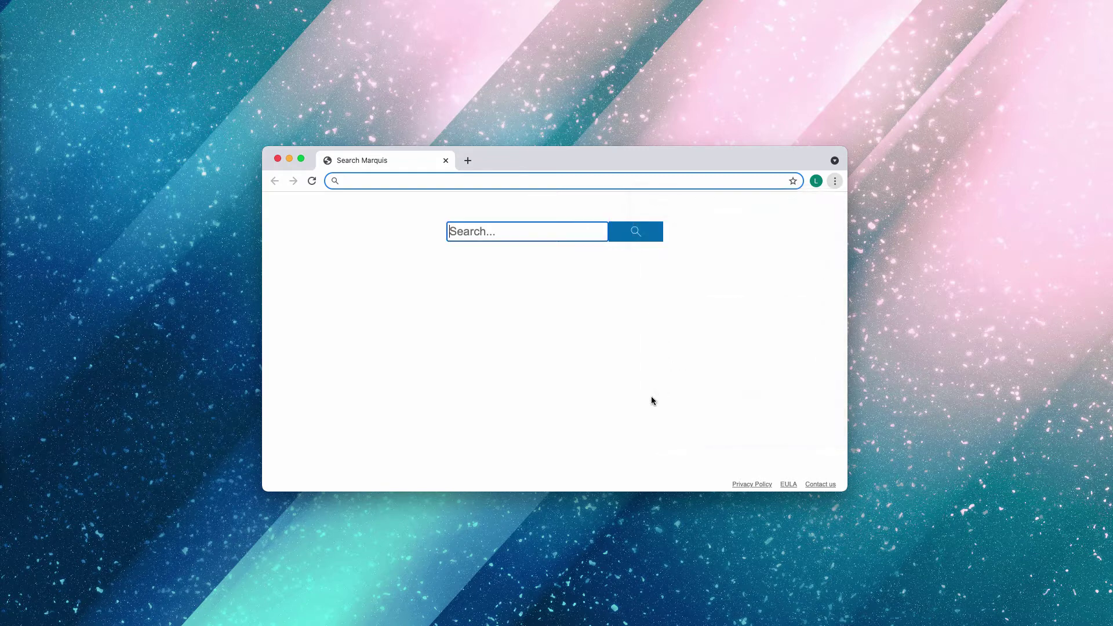
pyautogui.click(314, 288)
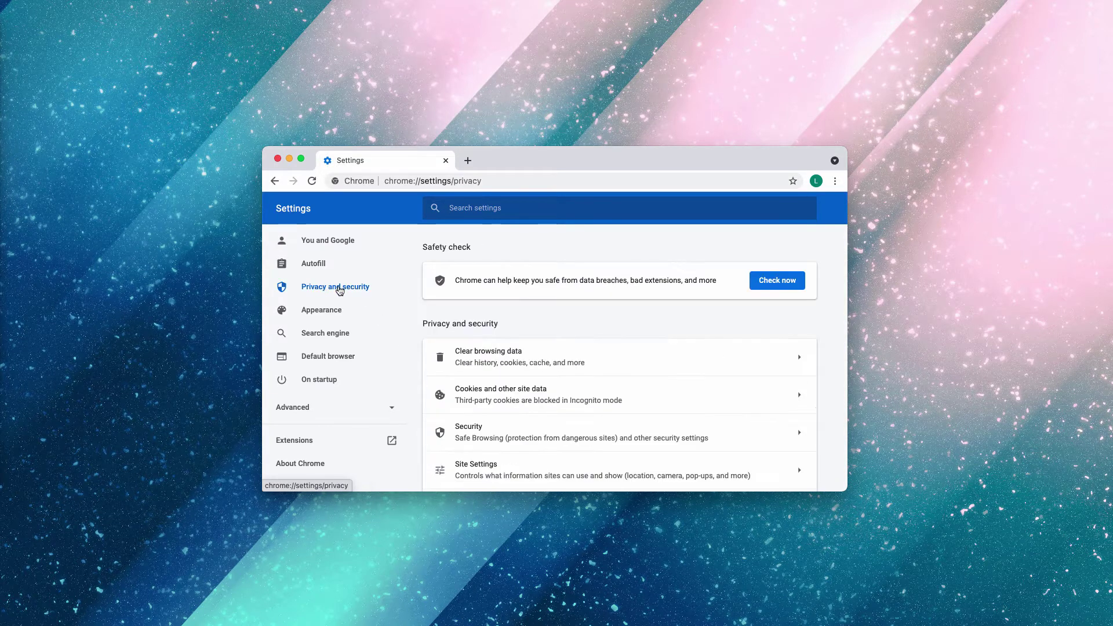
pyautogui.scroll(-1, 551, 377)
pyautogui.click(493, 455)
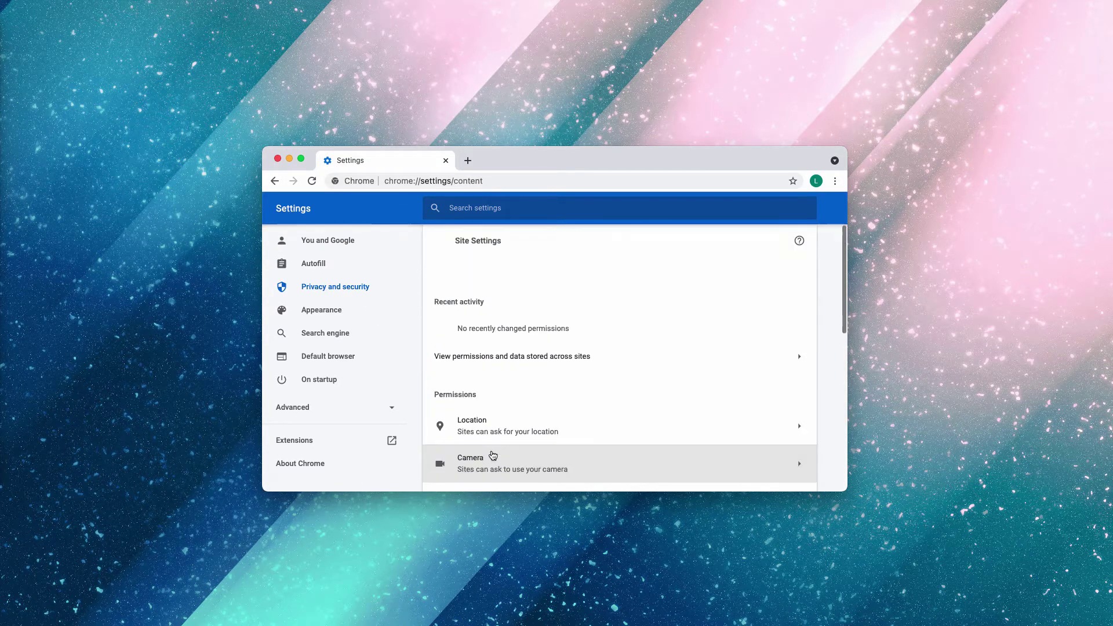
pyautogui.scroll(-5, 510, 447)
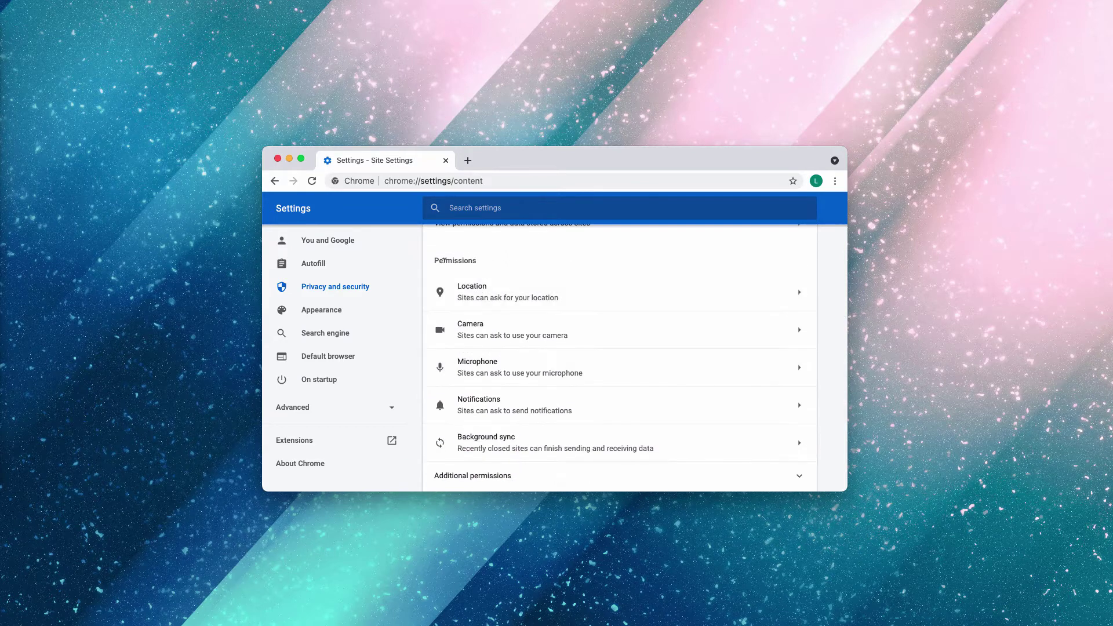
pyautogui.click(496, 399)
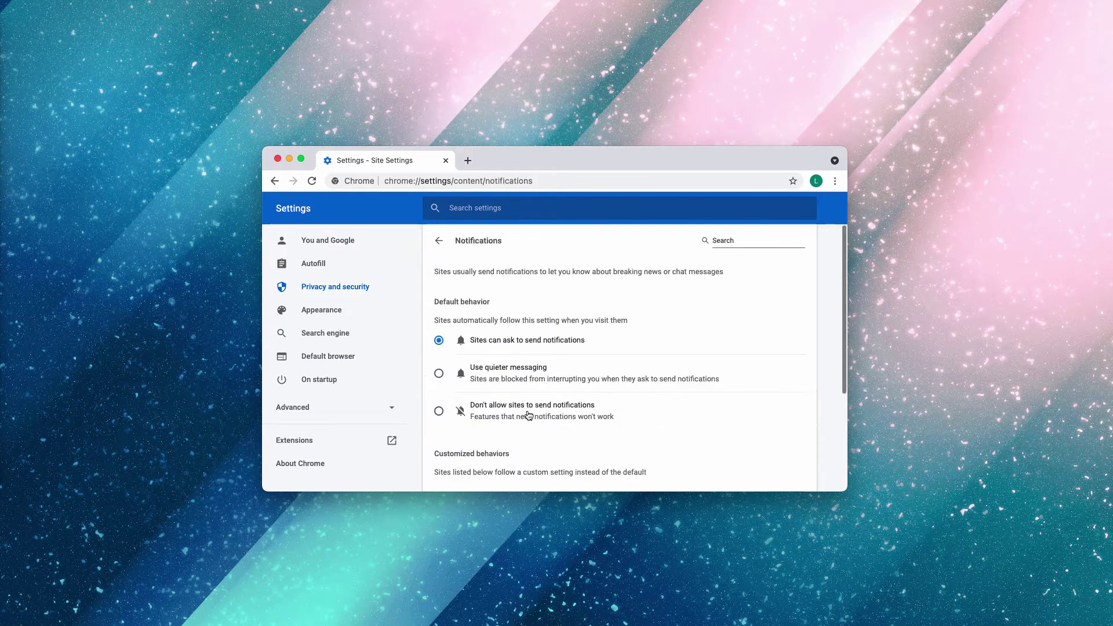
pyautogui.scroll(-5, 537, 402)
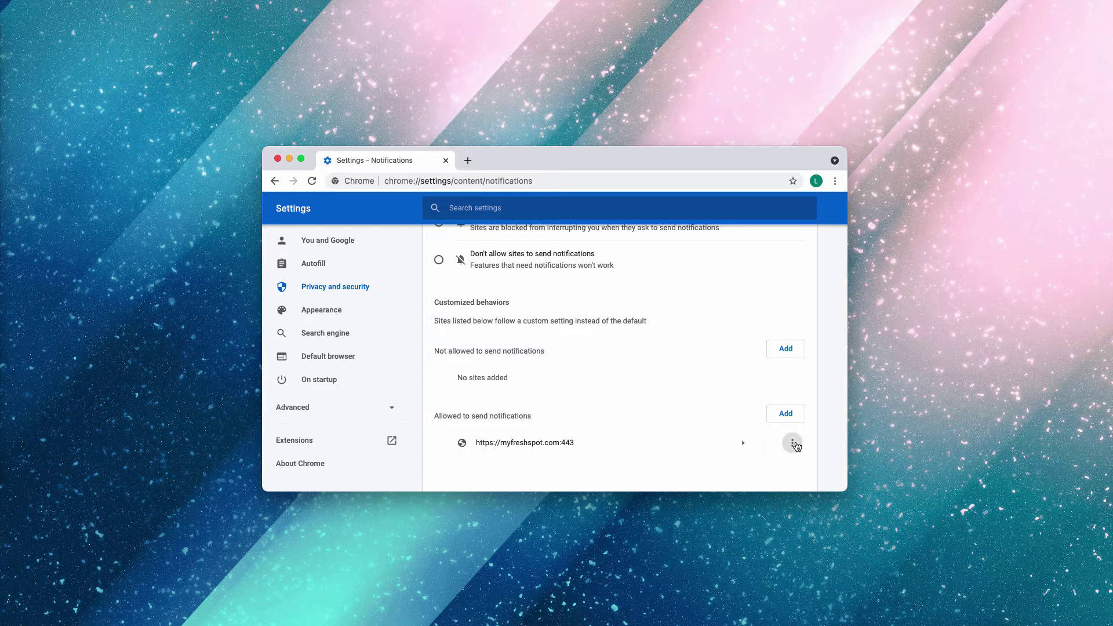
pyautogui.click(792, 443)
pyautogui.click(748, 443)
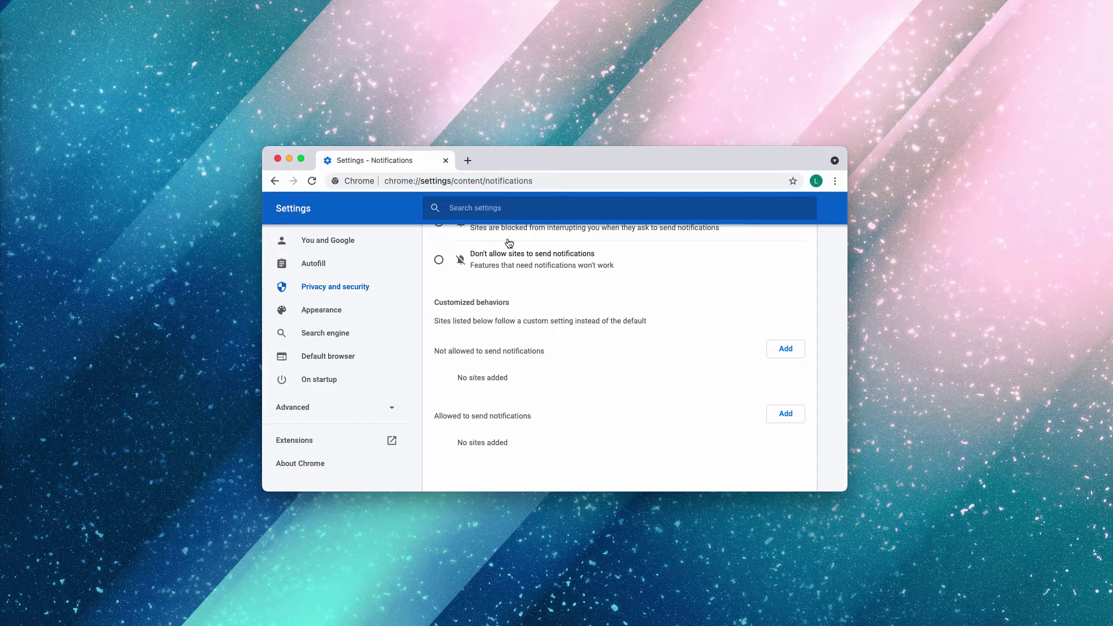
# Load combocleaner.com in the address bar and show its For Windows version.
pyautogui.moveTo(519, 181); pyautogui.dragTo(523, 182)
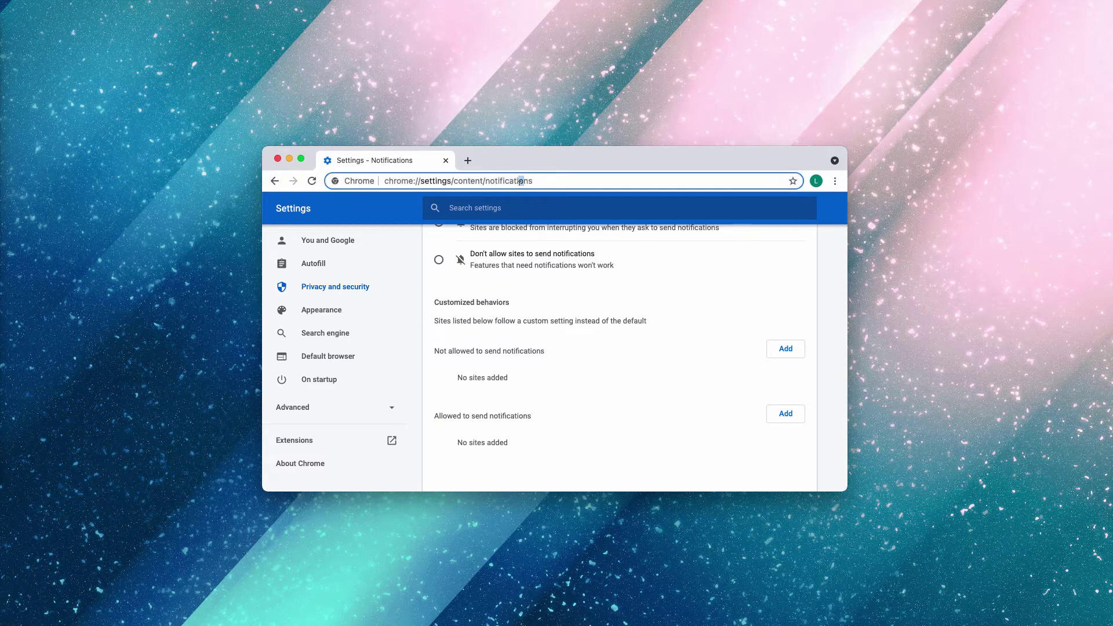
pyautogui.press('super+a')
pyautogui.write('combocleaner.com')
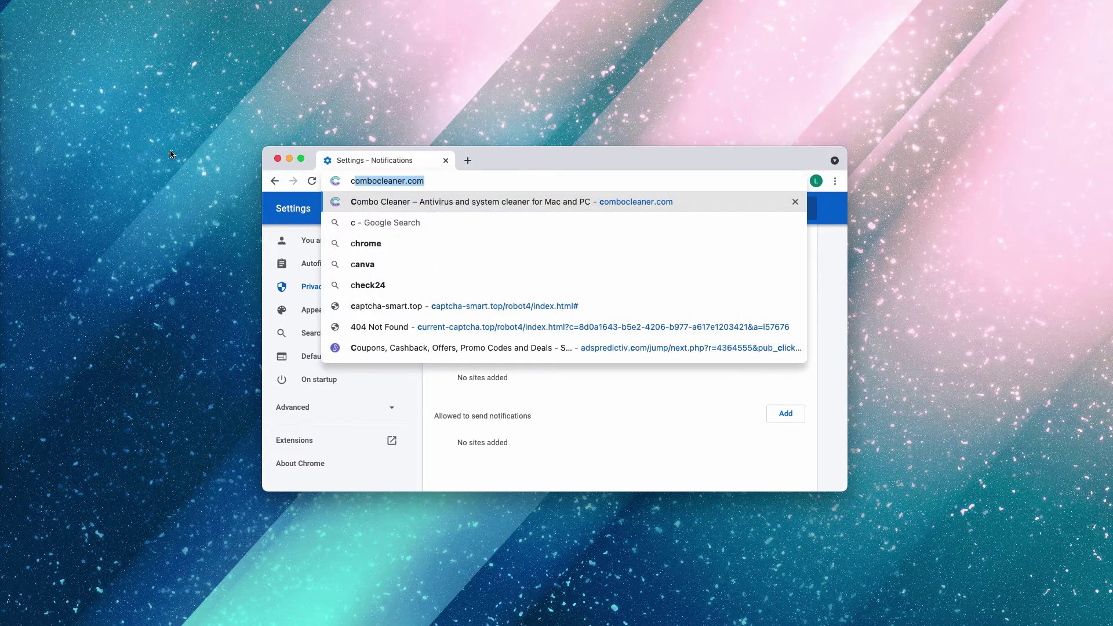
pyautogui.press('Return')
pyautogui.click(593, 242)
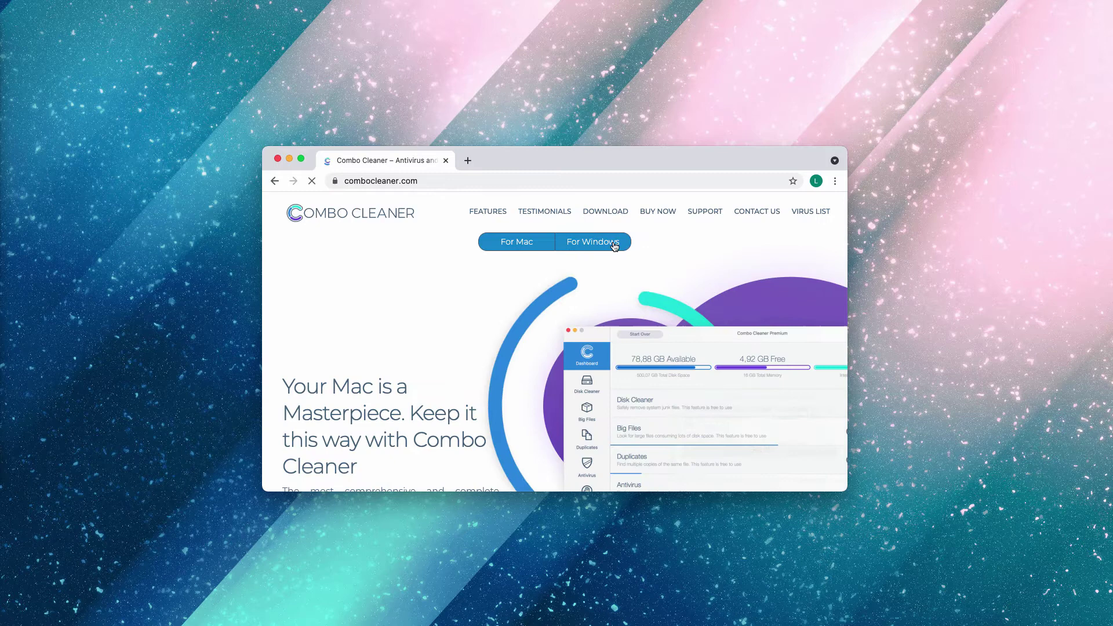
pyautogui.moveTo(595, 161); pyautogui.dragTo(588, 164)
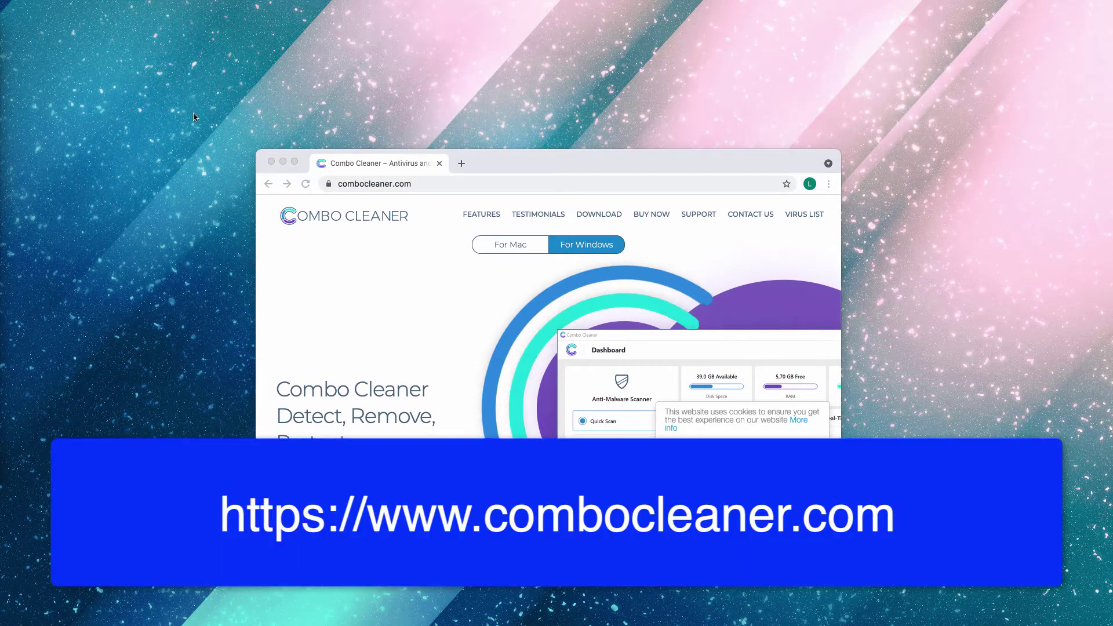
pyautogui.moveTo(571, 162); pyautogui.dragTo(569, 164)
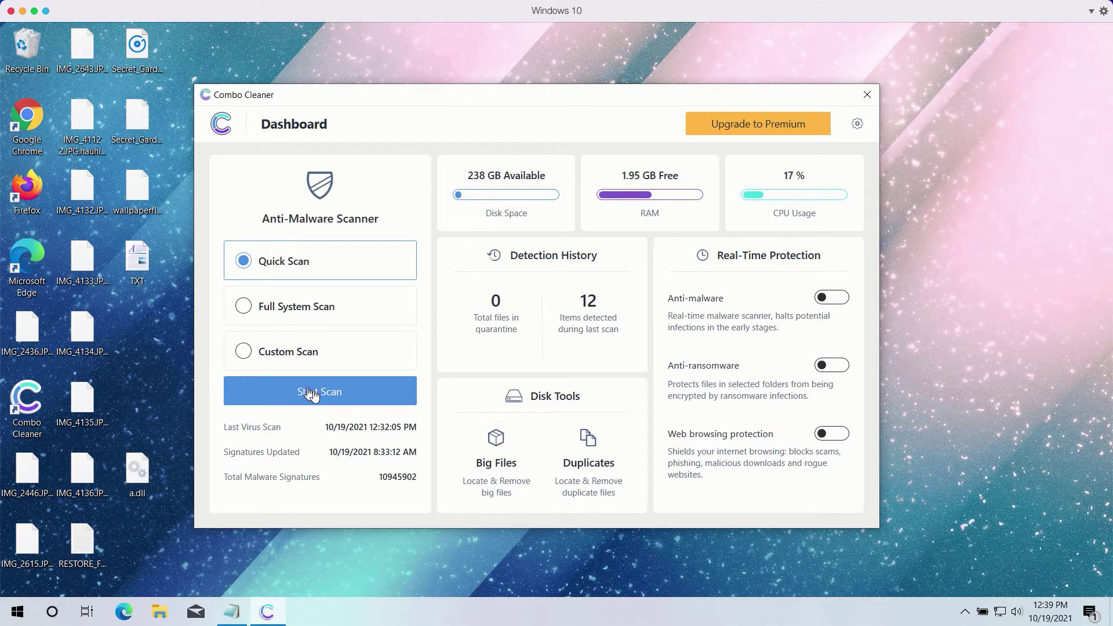
# Start a Quick Scan in Combo Cleaner and open its Settings.
pyautogui.click(347, 398)
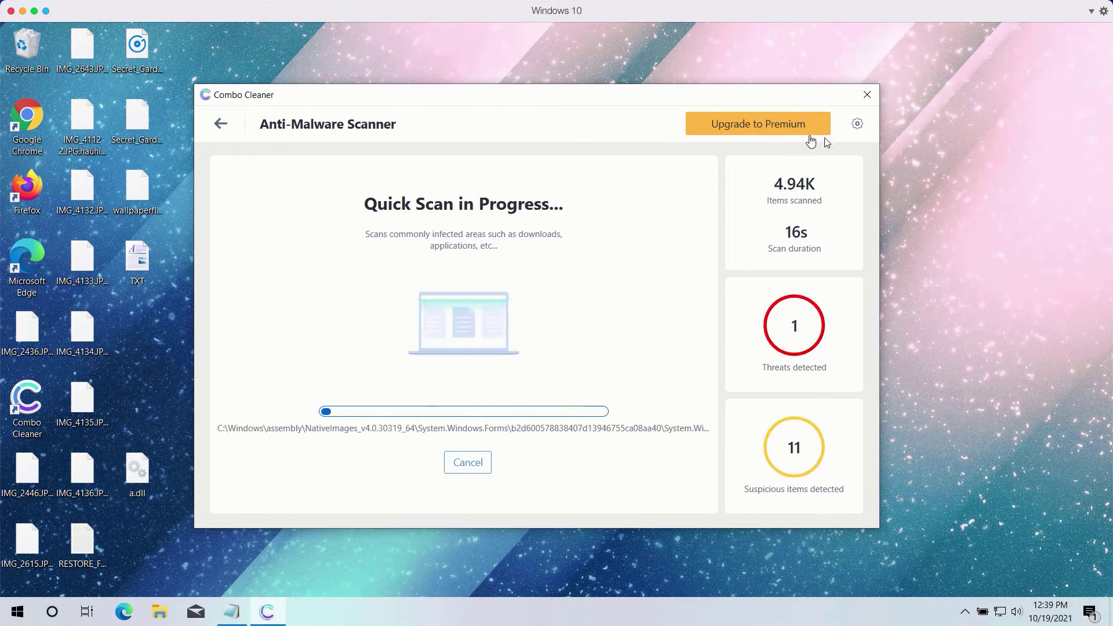
pyautogui.click(858, 125)
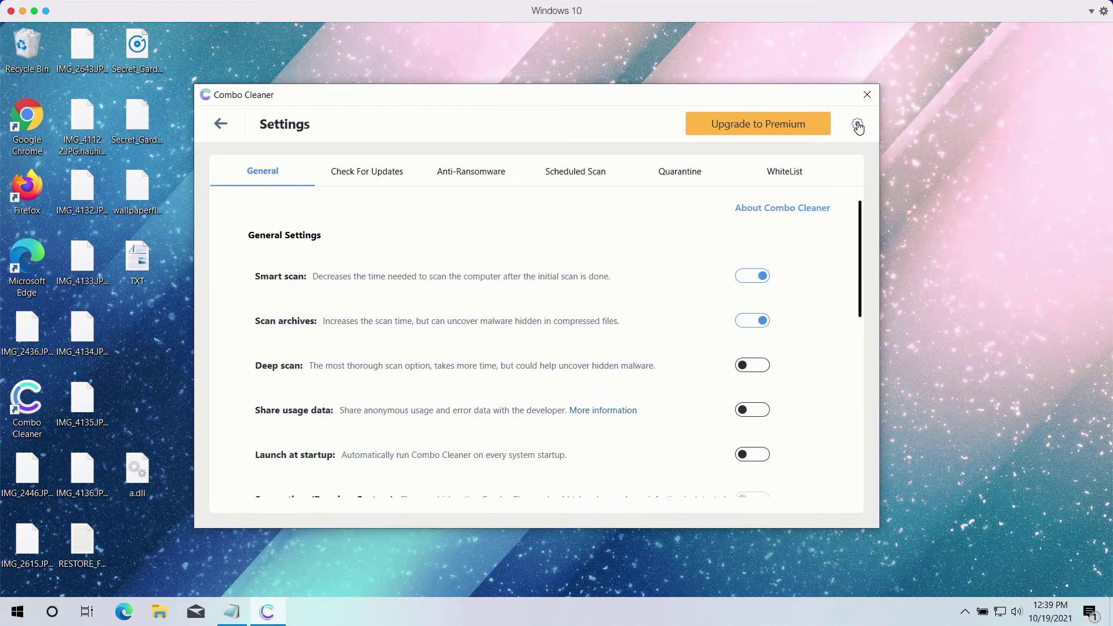
# Open the Anti-Ransomware settings to review protected folders and trusted programs.
pyautogui.click(470, 177)
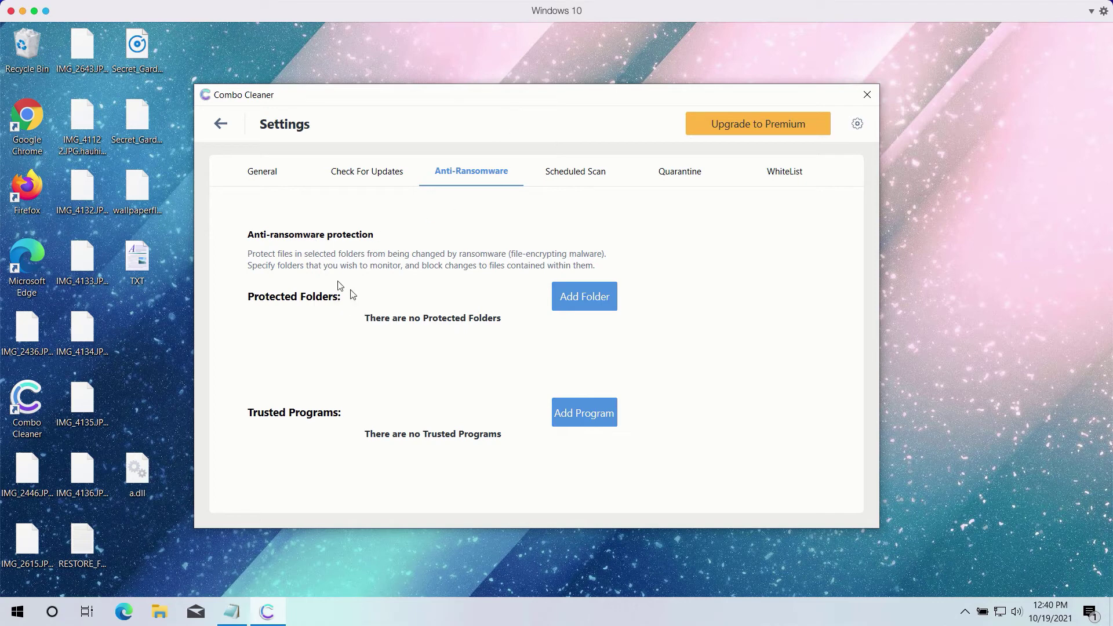
# Cancel the running quick scan from the dashboard and review the 12 detected threats.
pyautogui.click(227, 130)
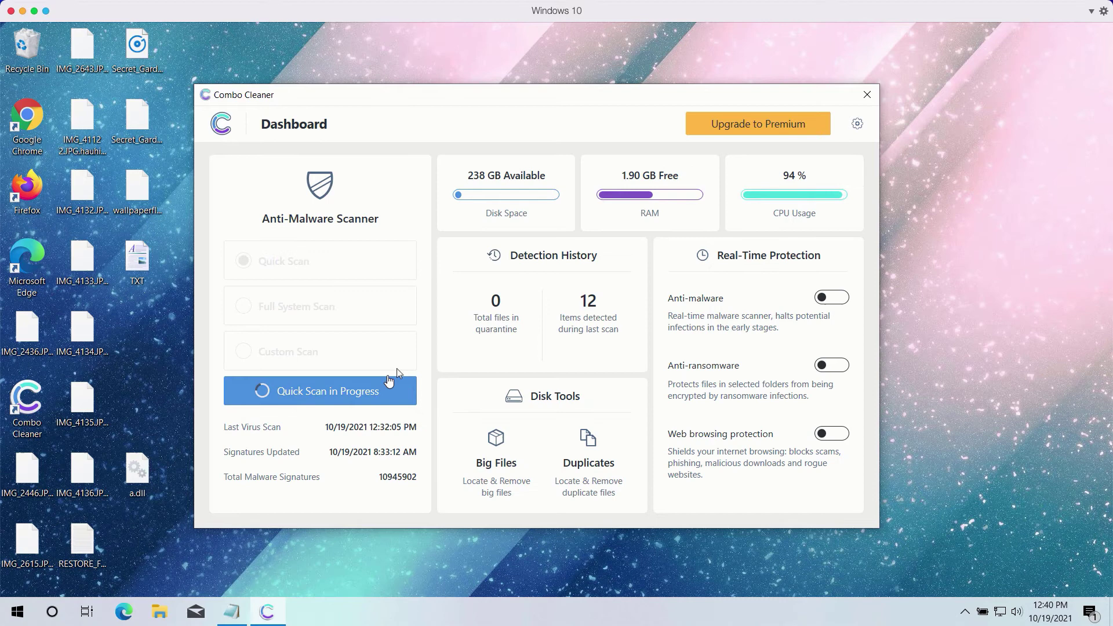
pyautogui.click(363, 399)
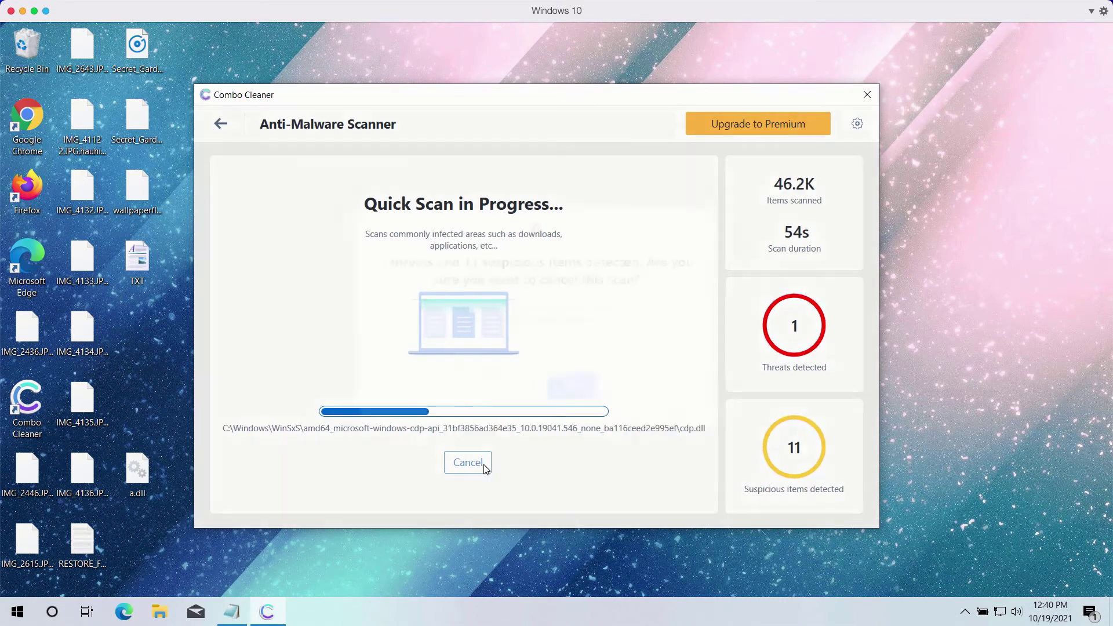
pyautogui.click(462, 463)
pyautogui.click(508, 389)
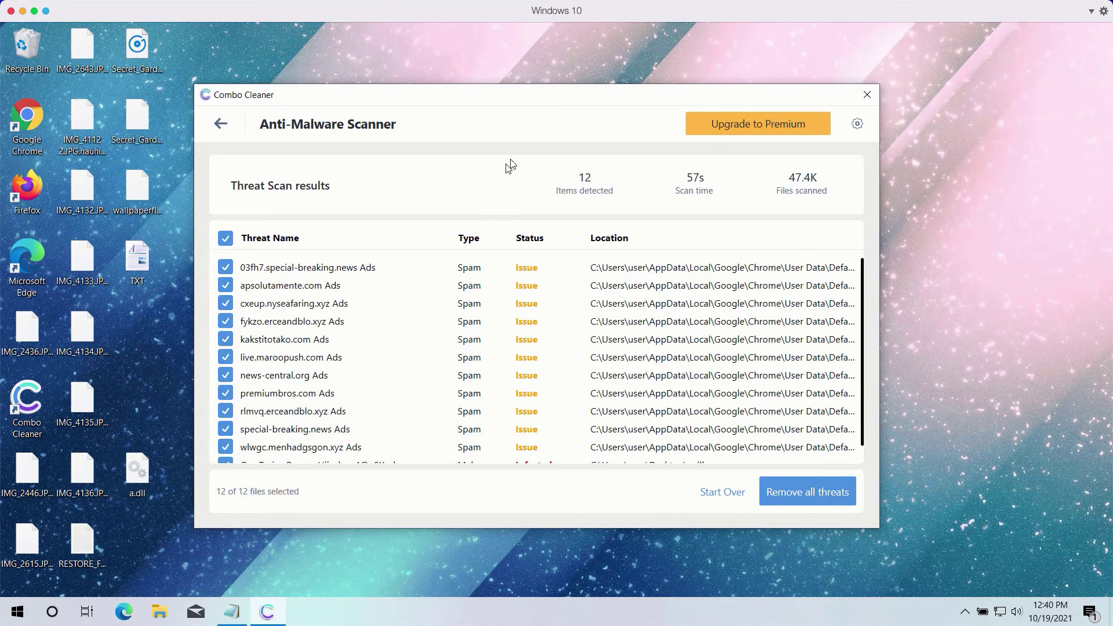
pyautogui.scroll(-1, 589, 356)
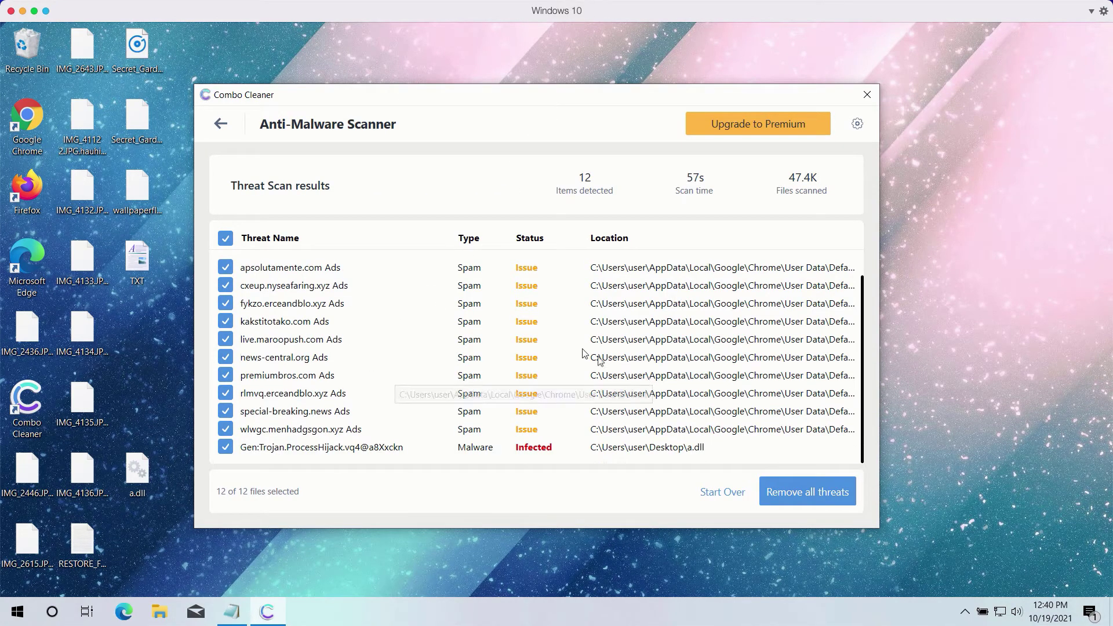
pyautogui.scroll(1, 566, 341)
pyautogui.scroll(-1, 539, 345)
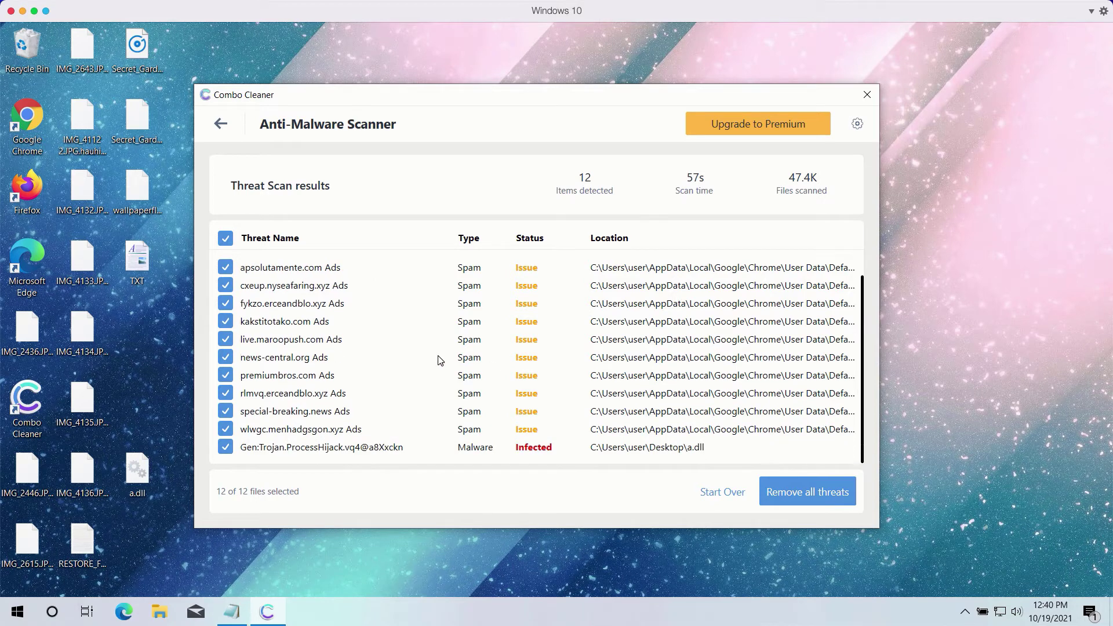
pyautogui.scroll(1, 438, 360)
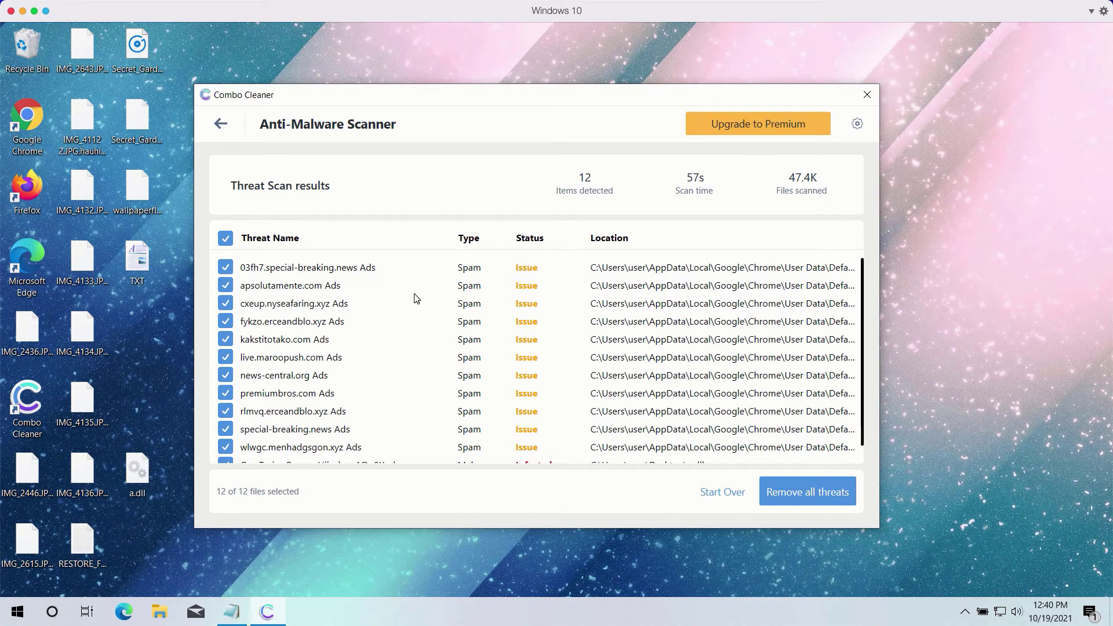
pyautogui.scroll(-1, 415, 299)
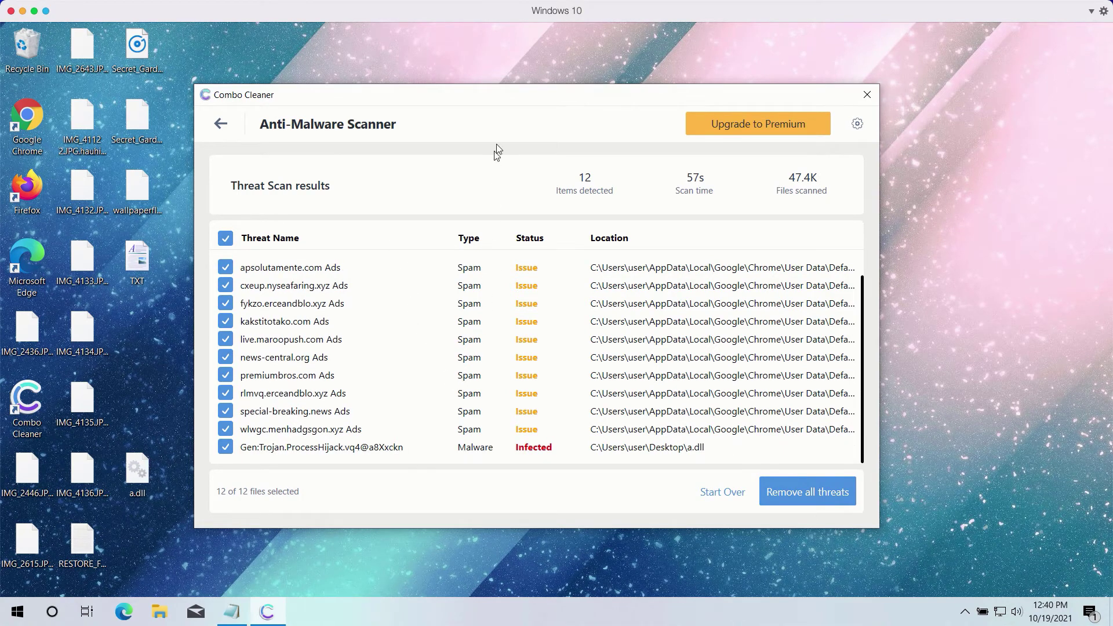